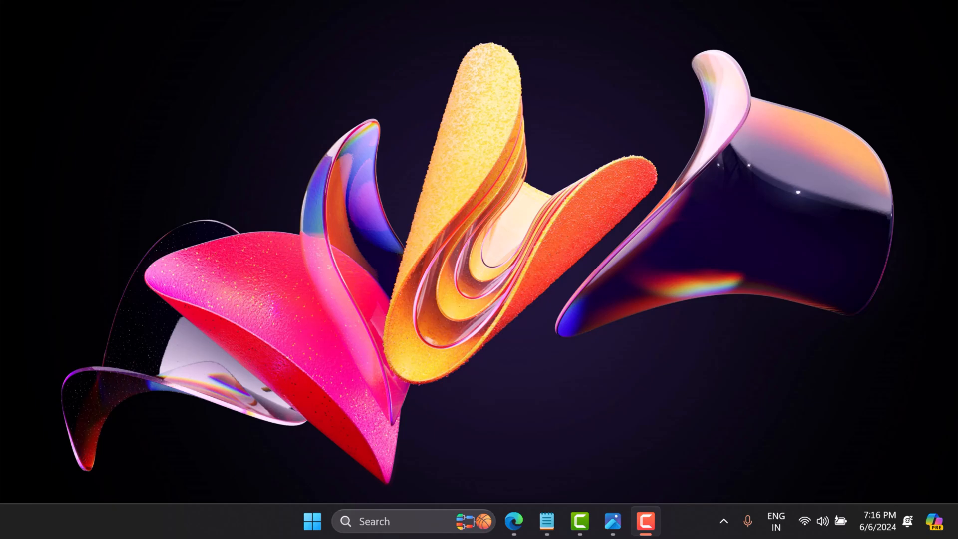
- Show the saved screenshot of the RunDLL PcaSvc.dll missing-entry error from the taskbar
click(612, 521)
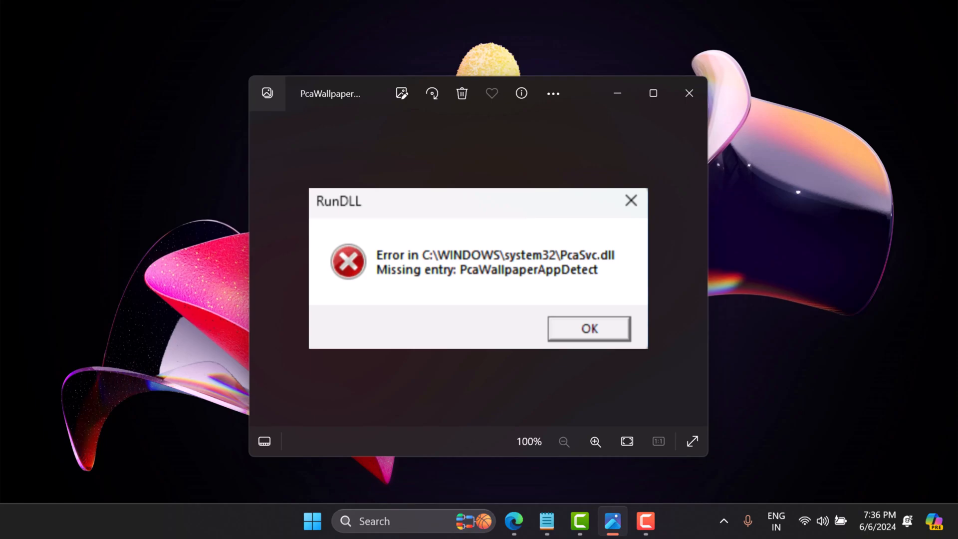
- Close the Photos window so only the desktop remains
click(690, 93)
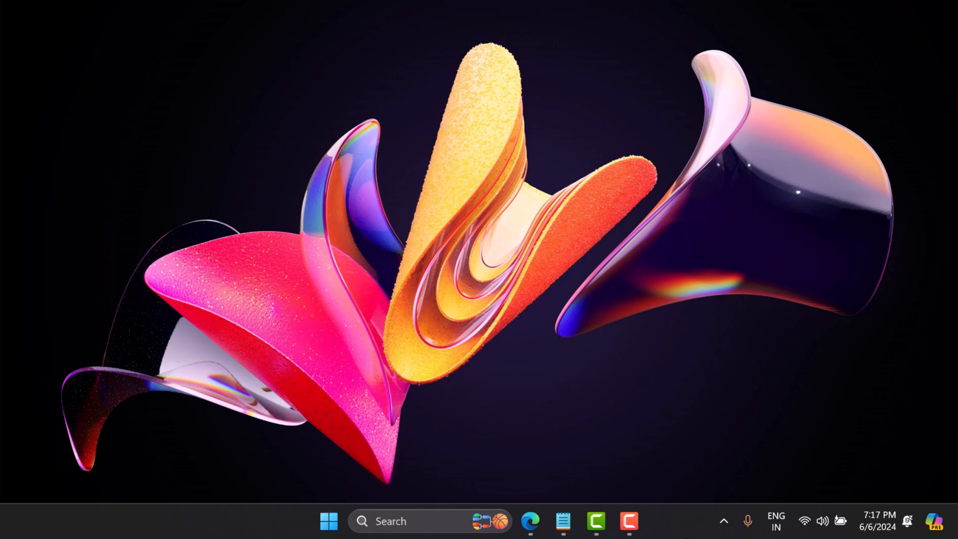
- Restore the Edge window with the Windows Insider Blog's Known issue section on the PcaSvc.dll error
click(529, 520)
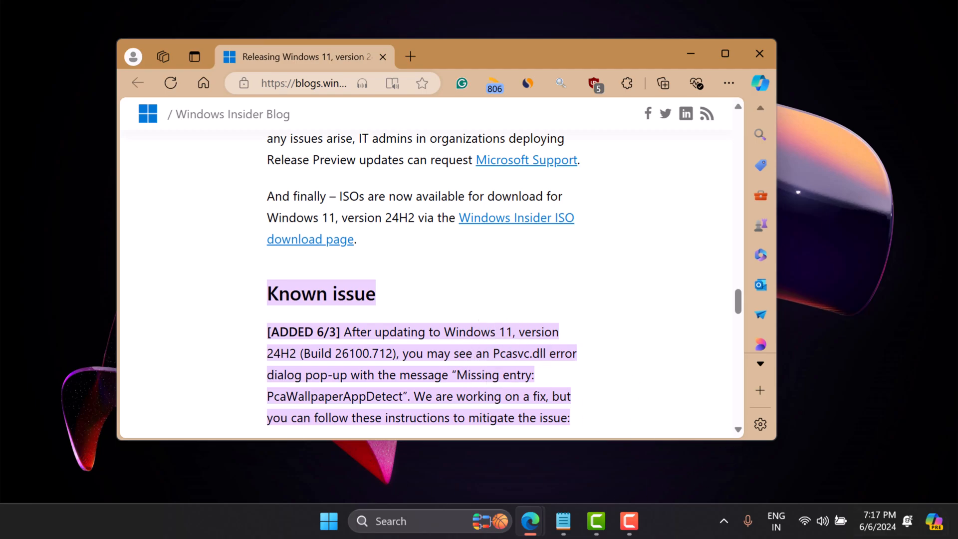
- Minimize Edge, launch Task Scheduler via Windows Search and position its window on screen
click(691, 54)
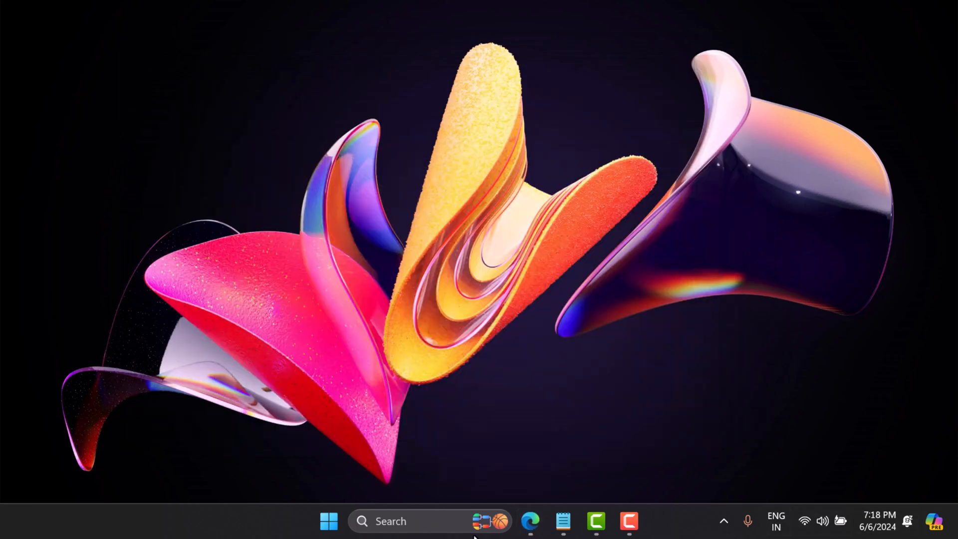
click(404, 521)
text(task sc)
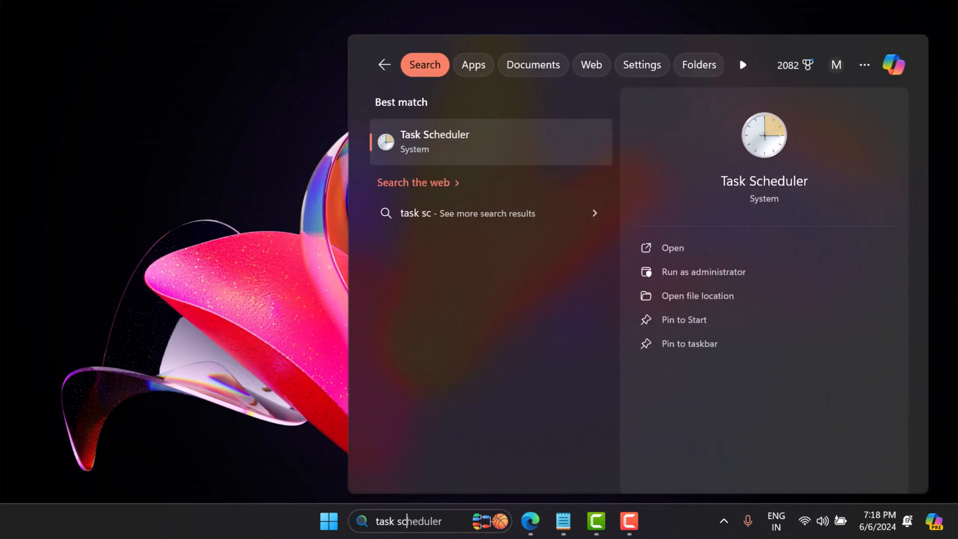
text(heduler)
key(Return)
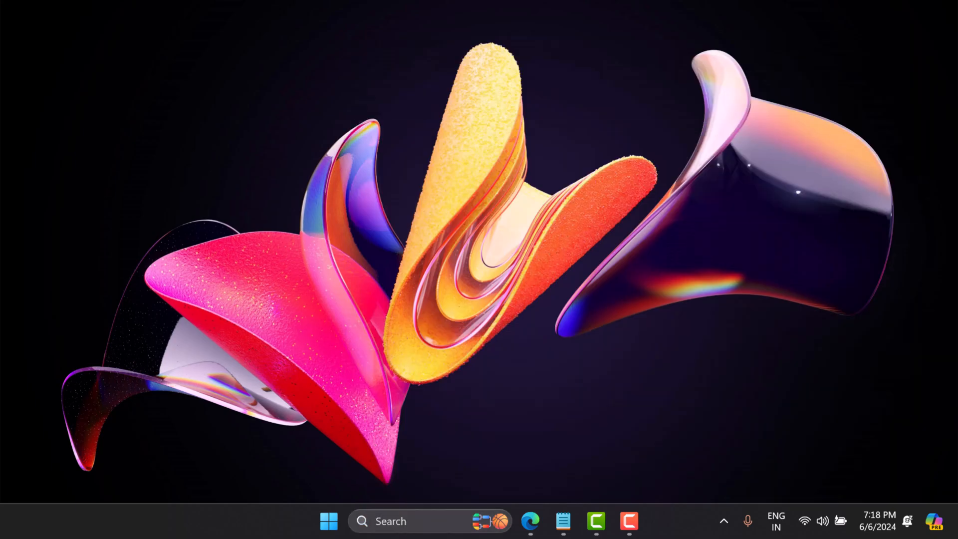
mouse_move(570, 96)
mouse_down()
mouse_move(490, 71)
mouse_move(427, 124)
mouse_up()
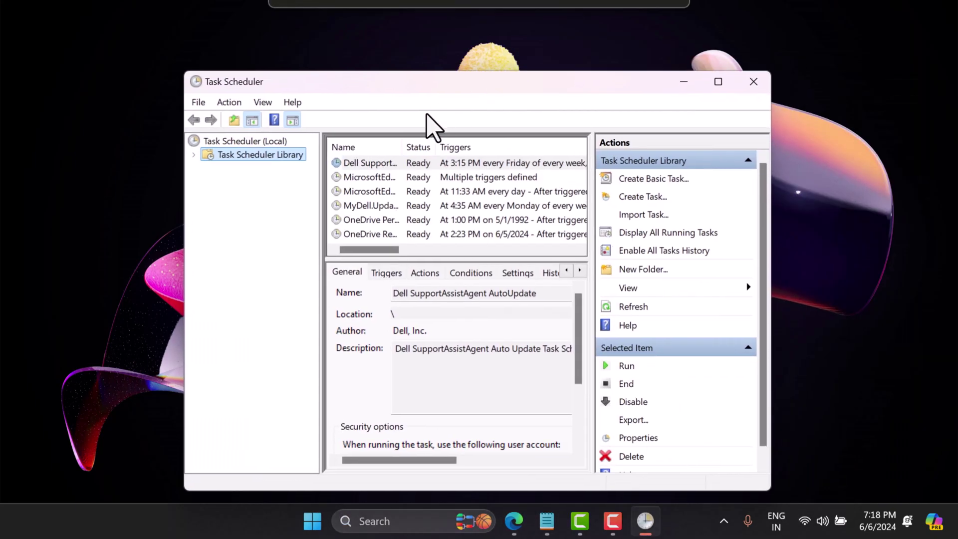
- Expand Task Scheduler Library > Microsoft > Windows in the folder tree and widen the pane
click(196, 155)
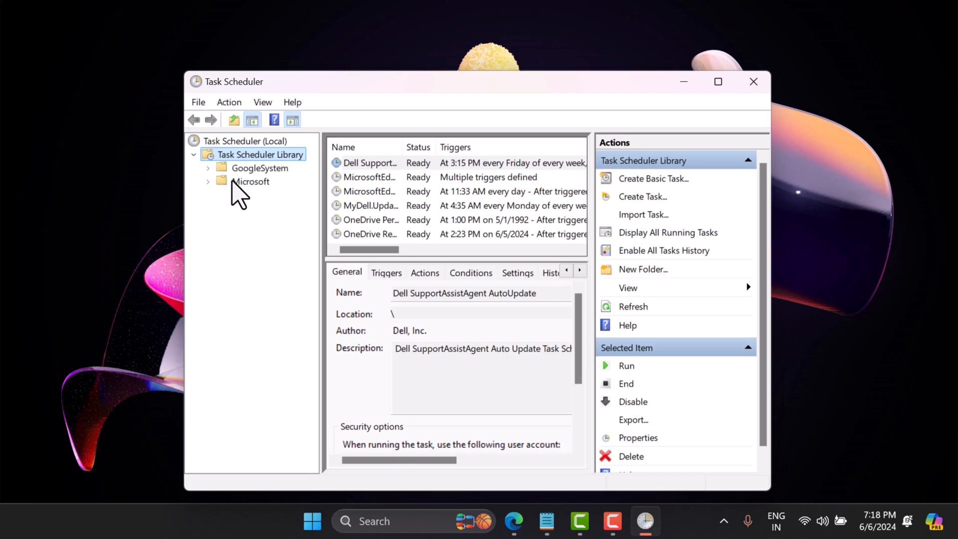
click(209, 181)
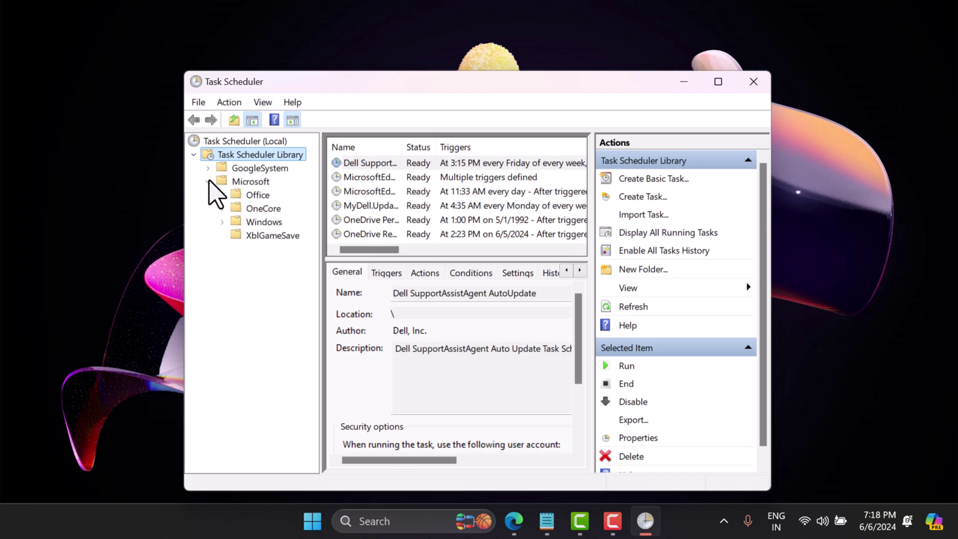
click(243, 182)
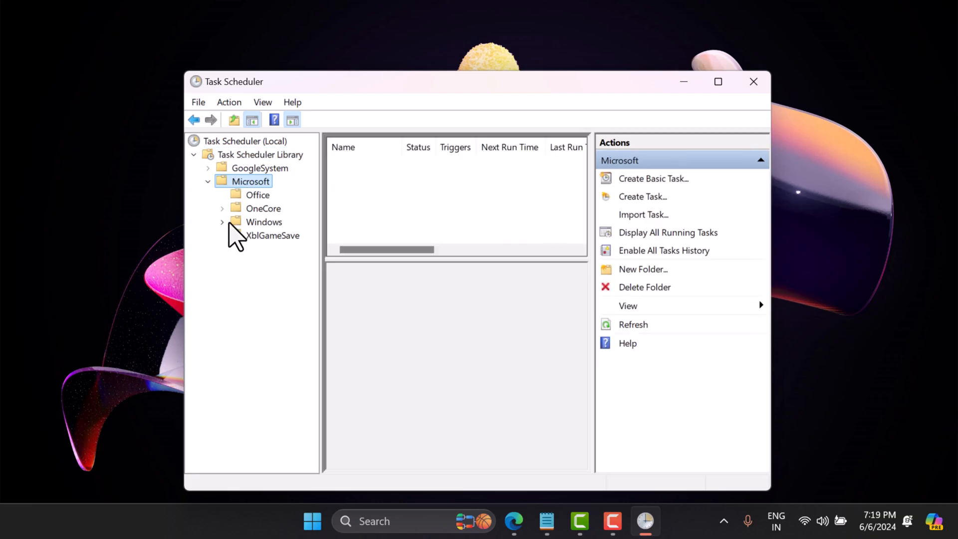
double_click(255, 223)
drag(322, 215, 365, 215)
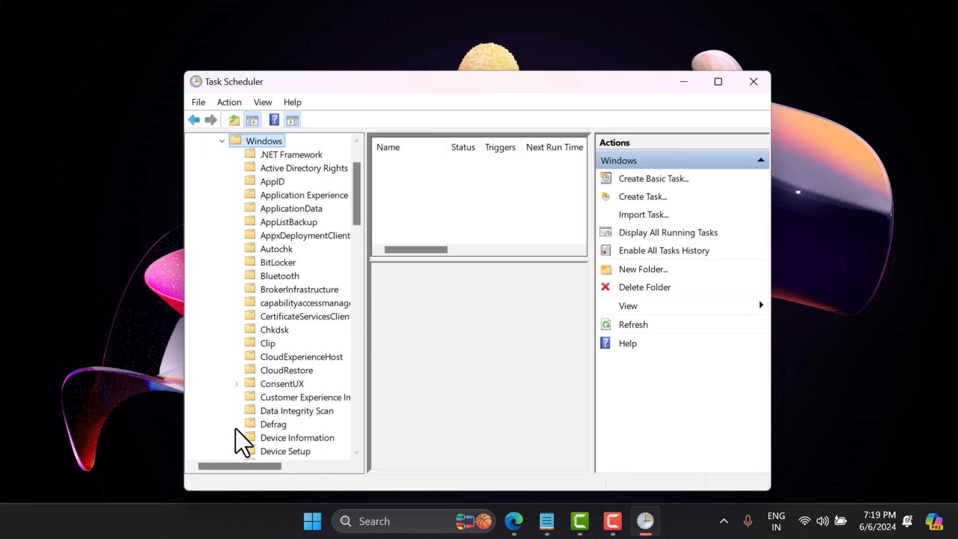
- Select the PcaWallpaperAppDetect task in the Application Experience folder's task list
click(315, 196)
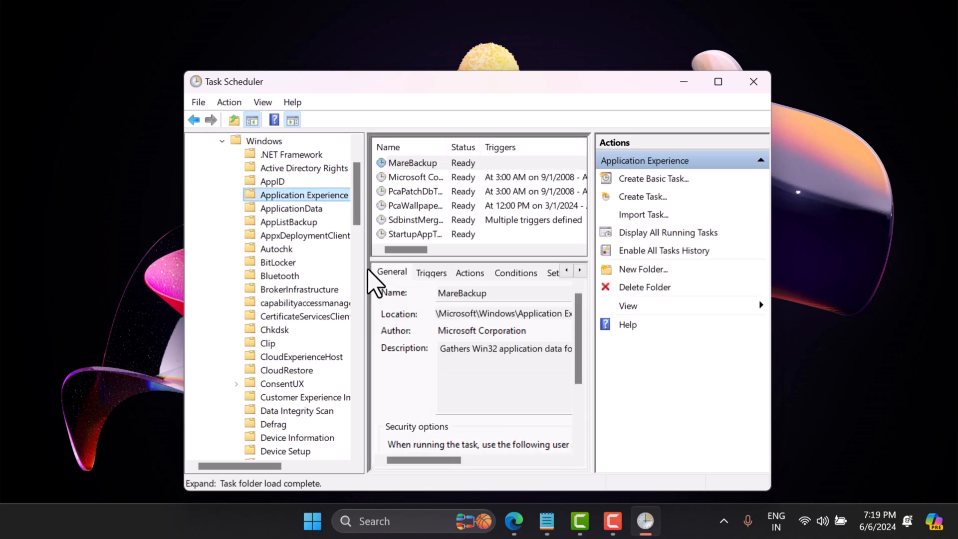
drag(364, 215, 318, 215)
click(367, 206)
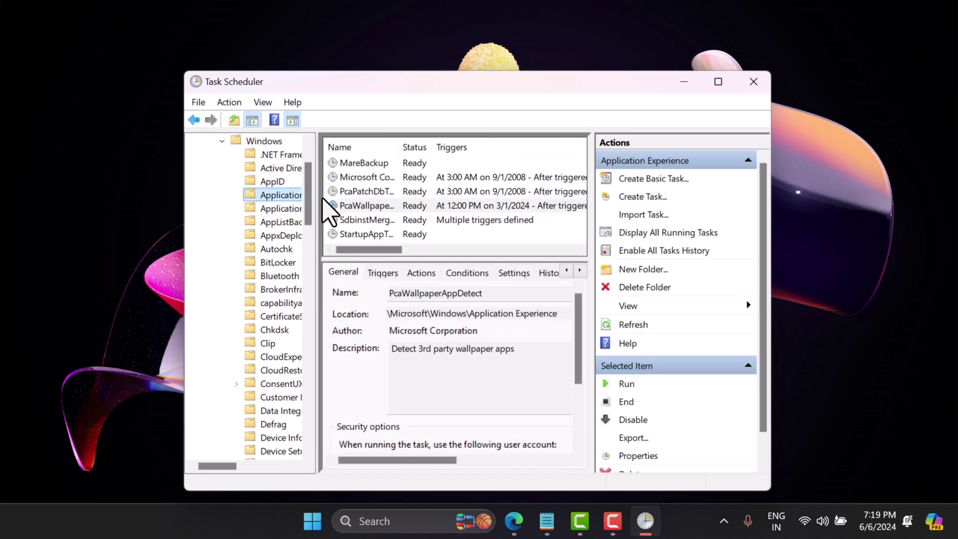
click(367, 208)
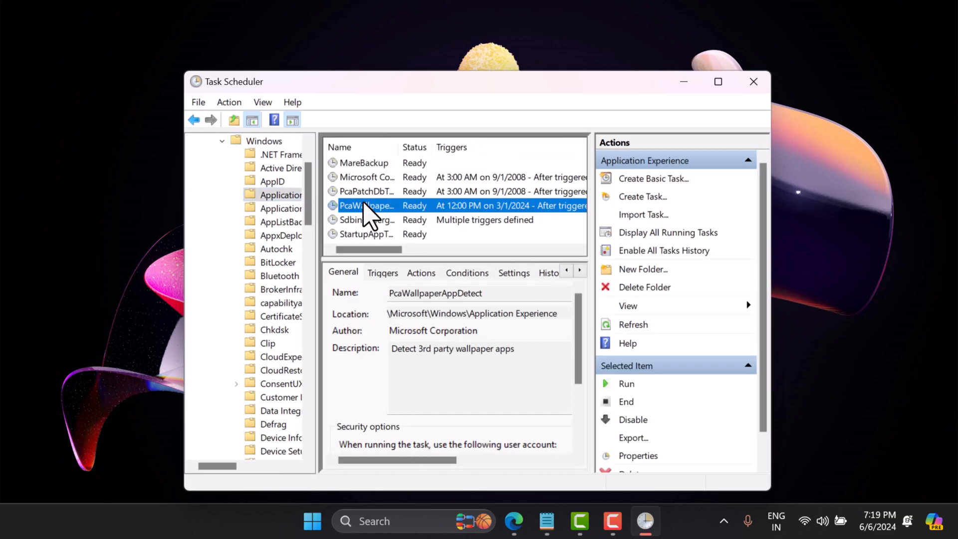
- Delete the PcaWallpaperAppDetect task via its context menu and confirm with Yes
right_click(390, 206)
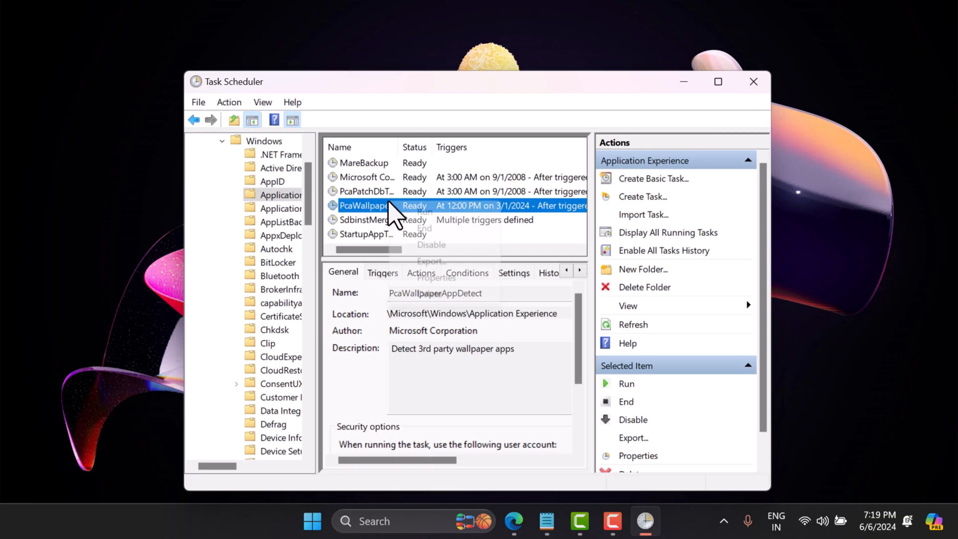
click(434, 294)
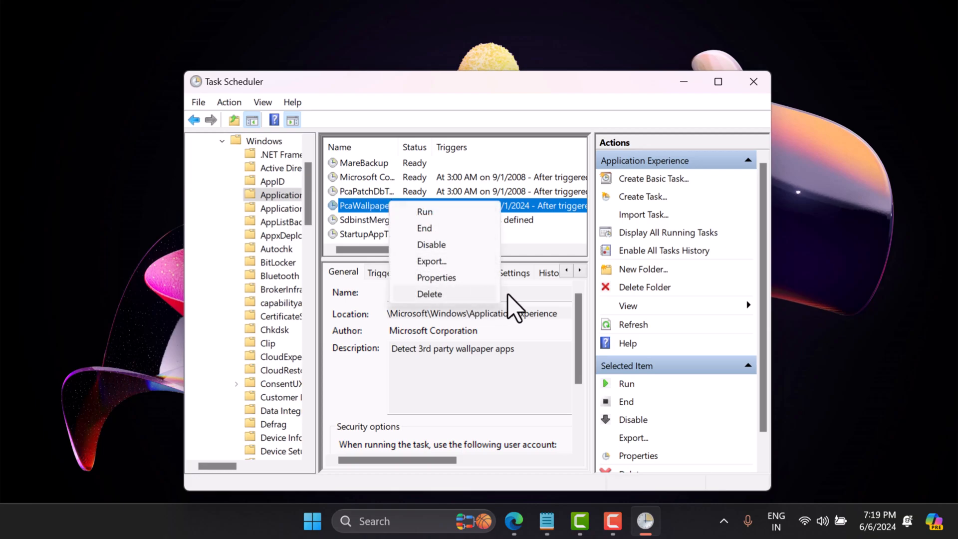
click(481, 357)
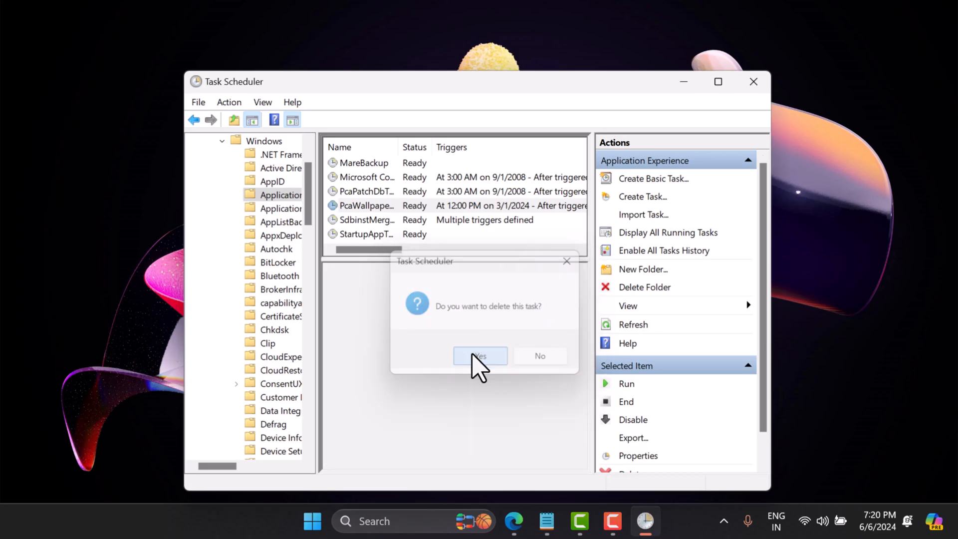
- Close the Task Scheduler window, leaving the desktop
click(754, 82)
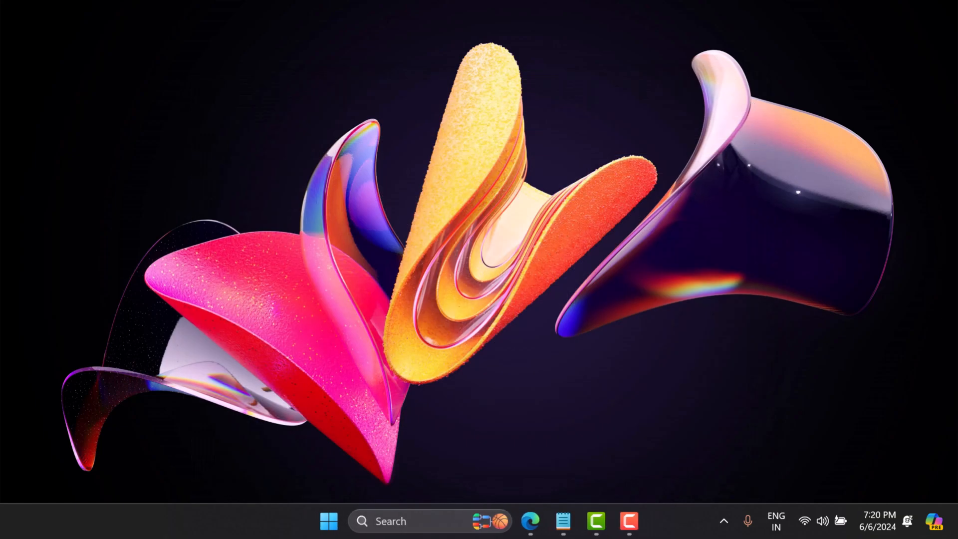